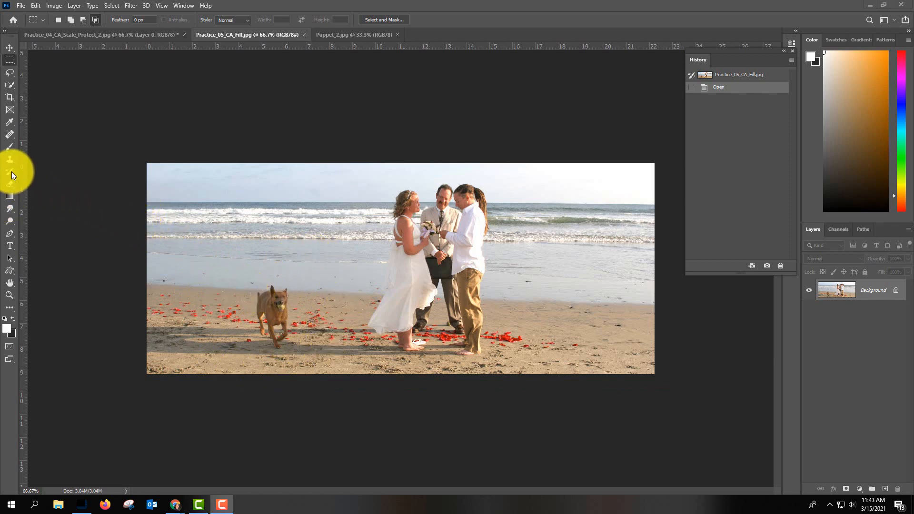
Draw a loose freehand Lasso selection around the dog on the beach.
click(13, 136)
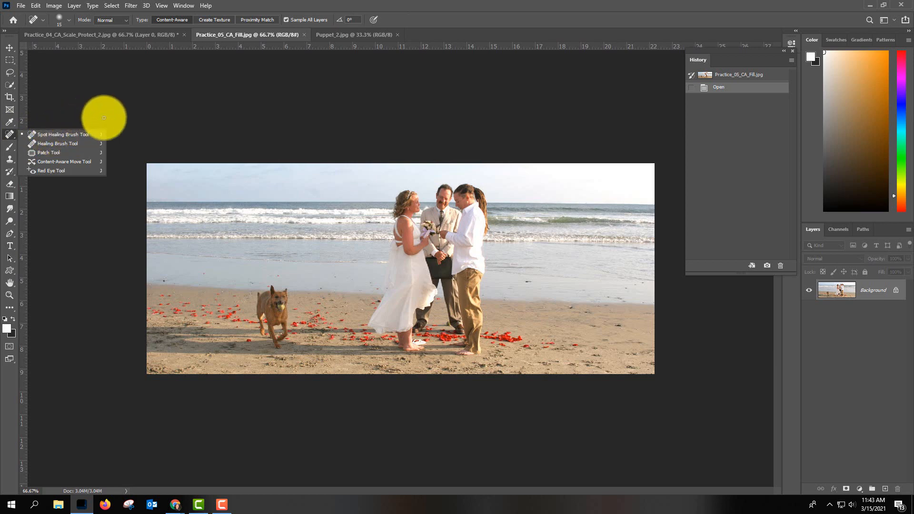
click(88, 109)
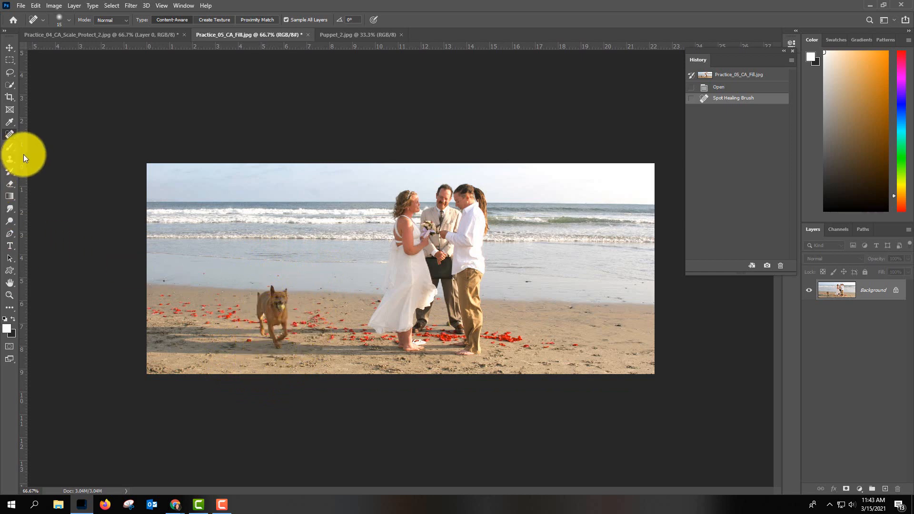
click(11, 73)
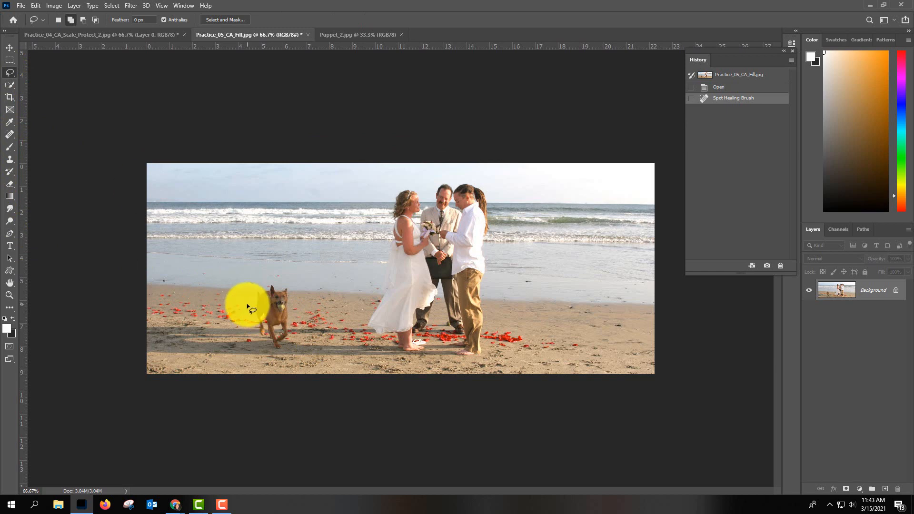
mouse_move(252, 296)
mouse_down()
mouse_move(252, 331)
mouse_move(265, 351)
mouse_move(291, 347)
mouse_move(295, 290)
mouse_move(280, 283)
mouse_move(252, 295)
mouse_up()
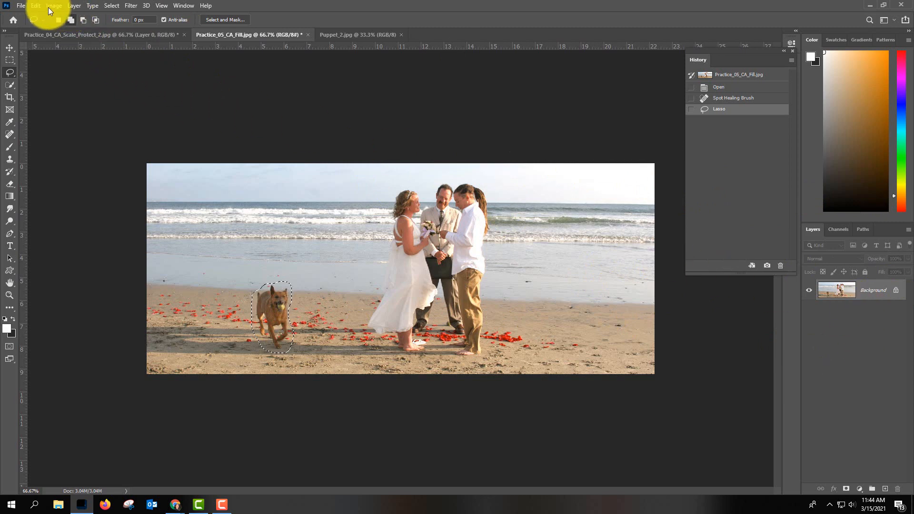
Start a Content-Aware Fill on the selected dog, trying Very High color adaptation before setting it to None.
click(36, 7)
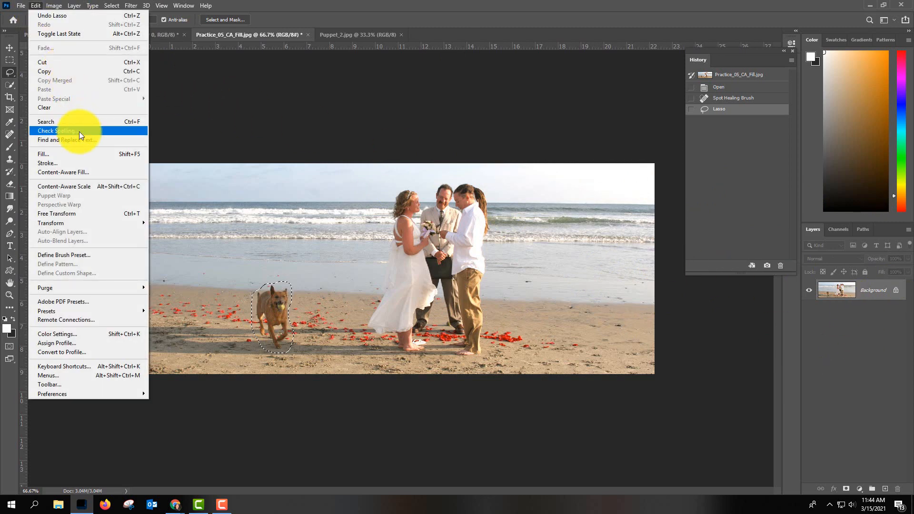
click(81, 172)
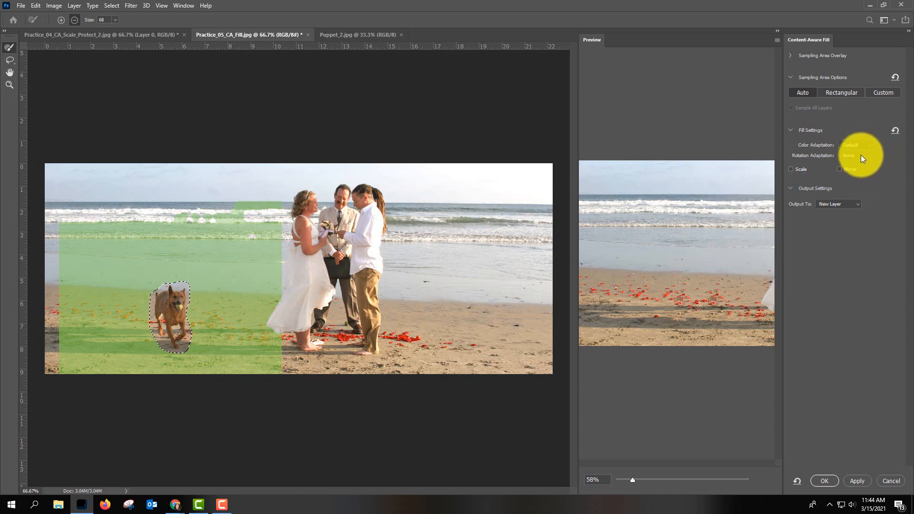
click(869, 145)
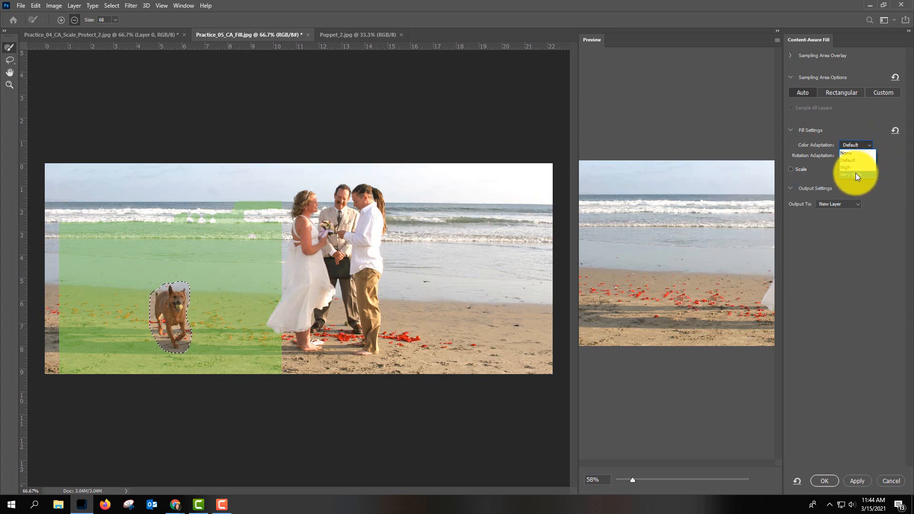
click(856, 175)
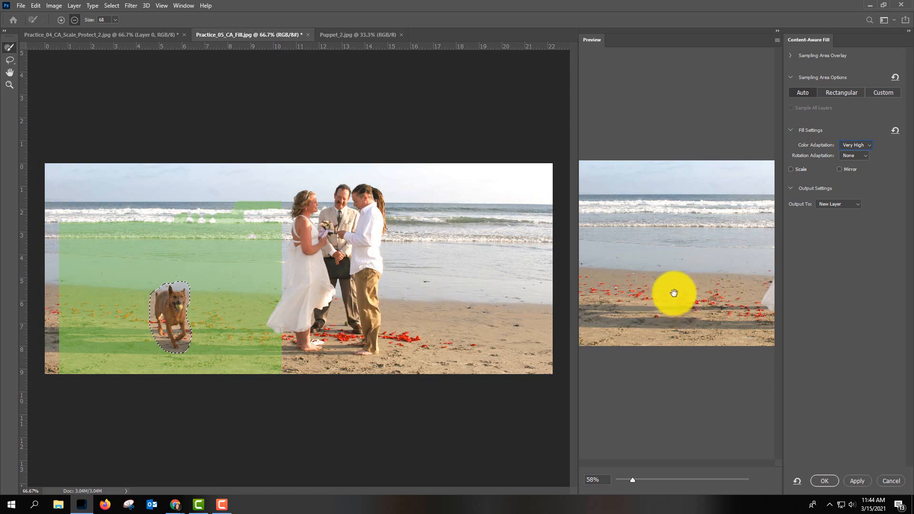
click(869, 145)
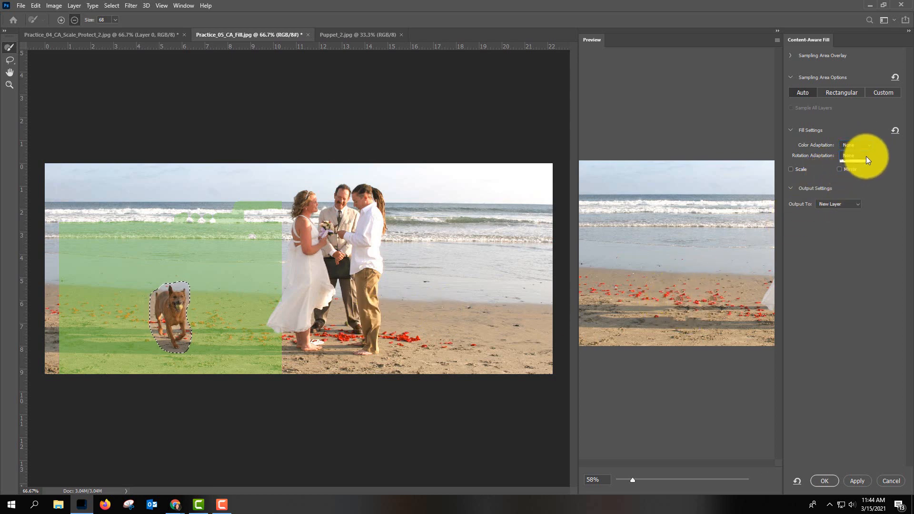
Try Full rotation adaptation for the fill, accepting its use with Auto sampling, and return it to None.
click(866, 156)
click(852, 192)
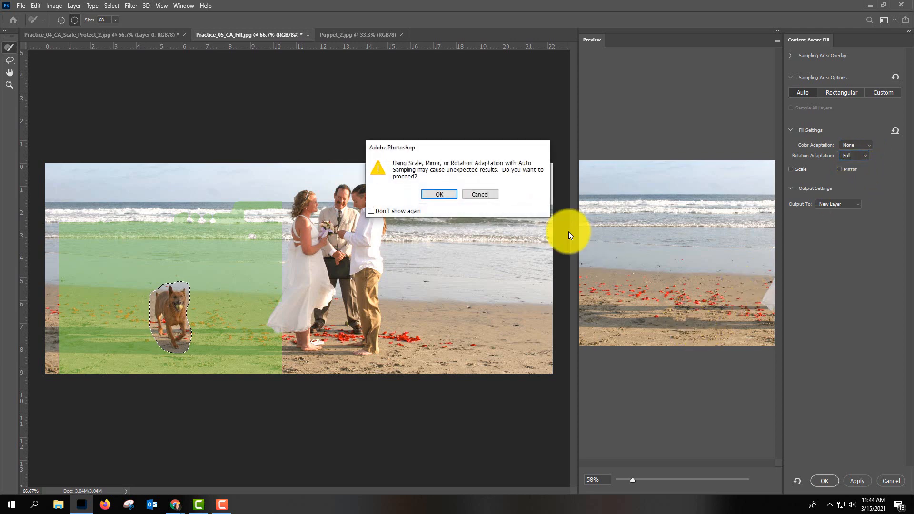
click(436, 193)
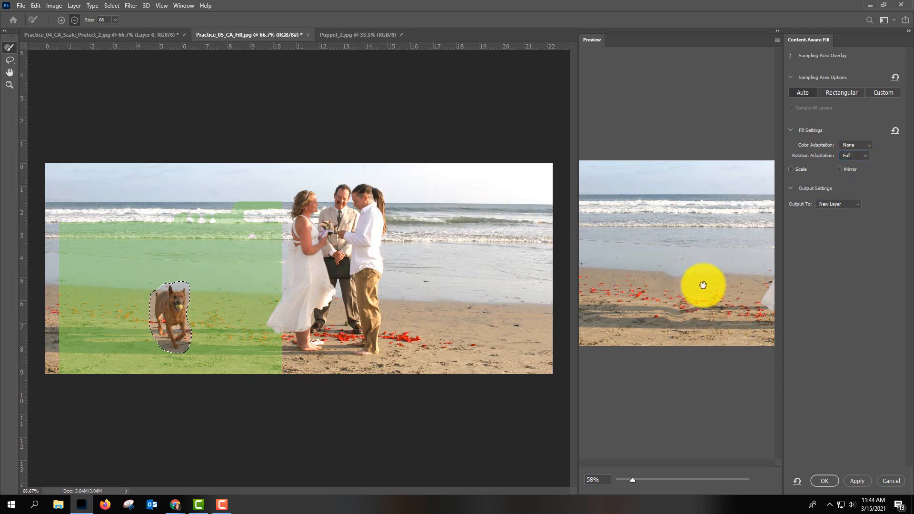
click(867, 155)
click(858, 165)
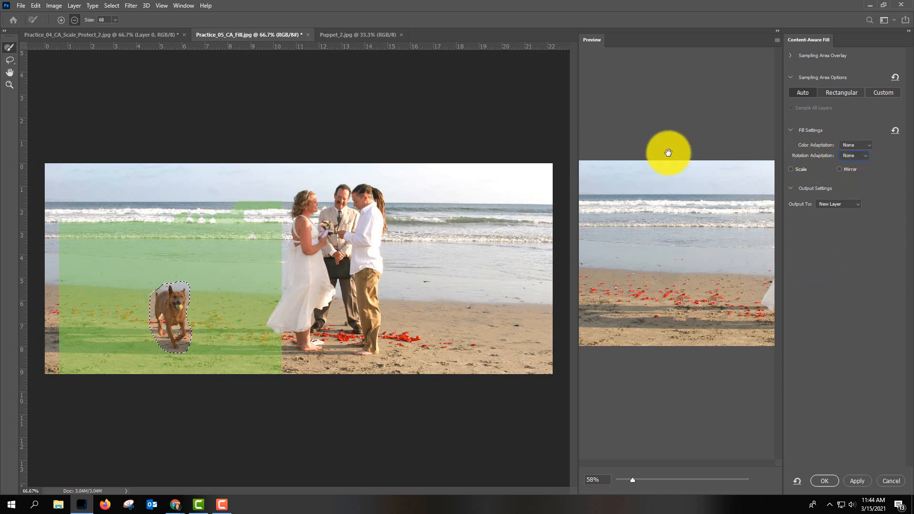
Apply the Content-Aware Fill to a new layer and clear the selection around the removed dog.
click(856, 481)
click(828, 481)
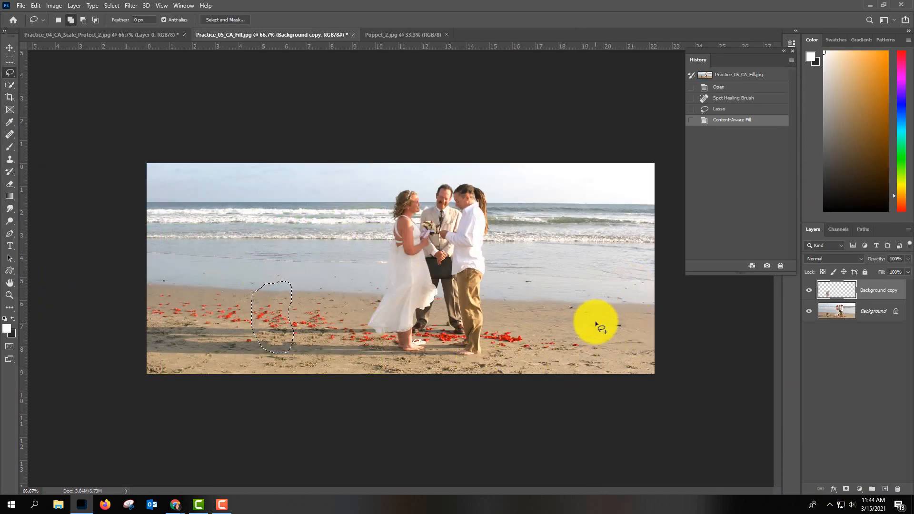
key(ctrl+d)
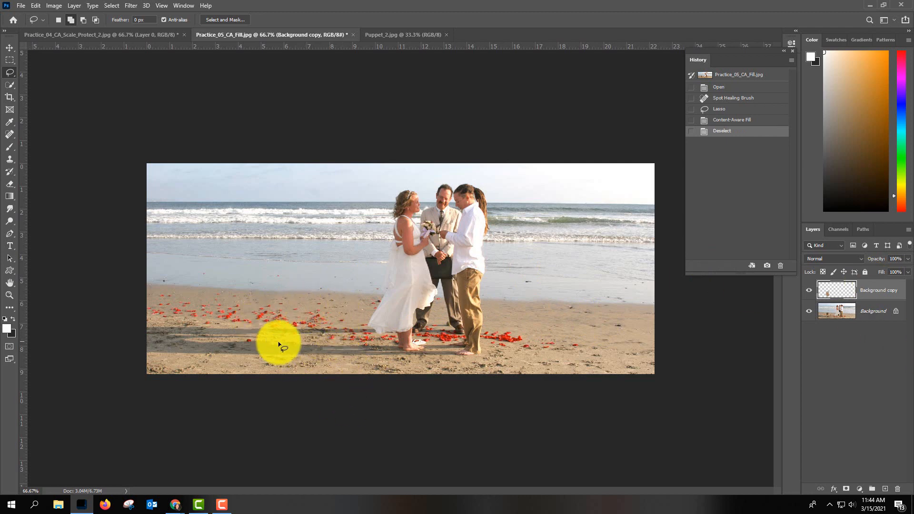
Use the Clone Stamp to touch up the filled sand and copy a nearby red petal onto a bare spot.
key(ctrl+plus)
key(ctrl+plus)
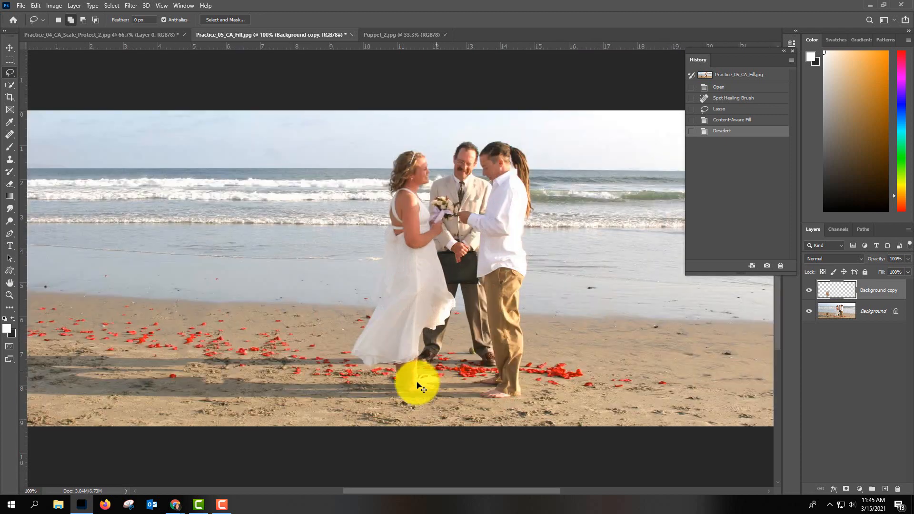
drag(484, 194, 543, 167)
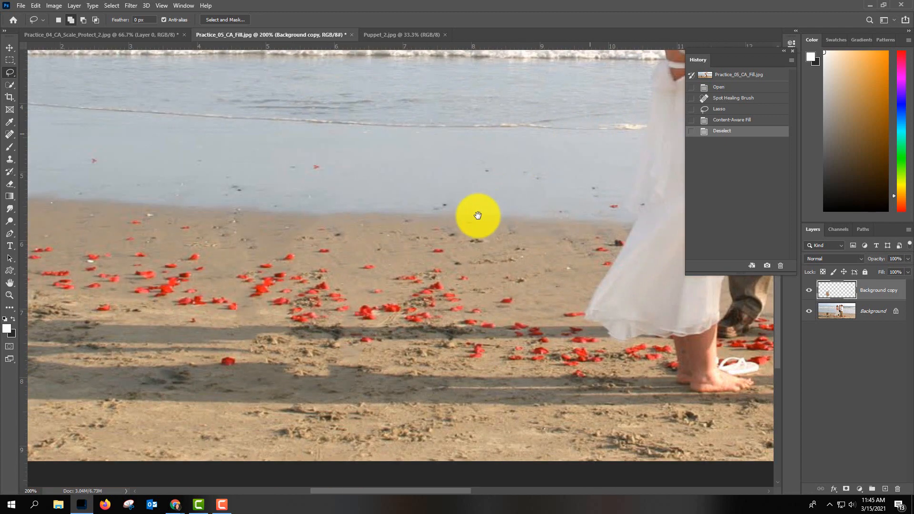
drag(465, 238, 533, 240)
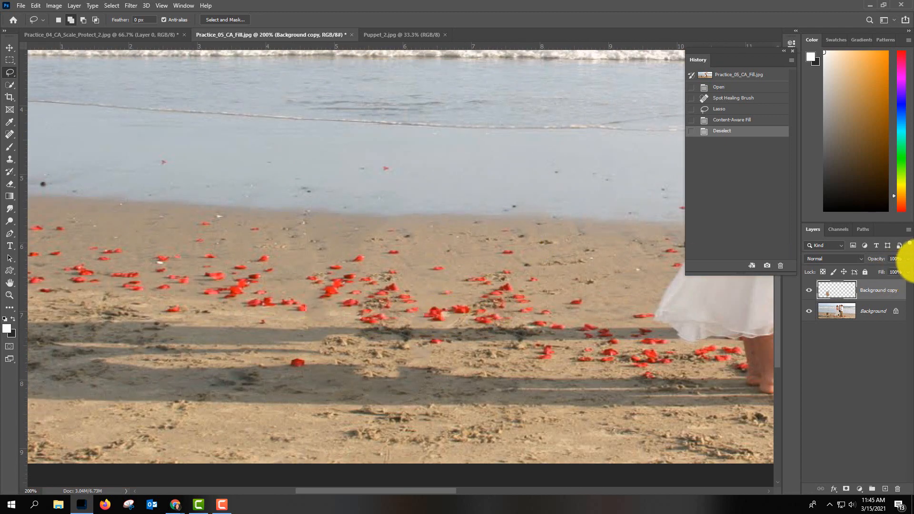
click(11, 162)
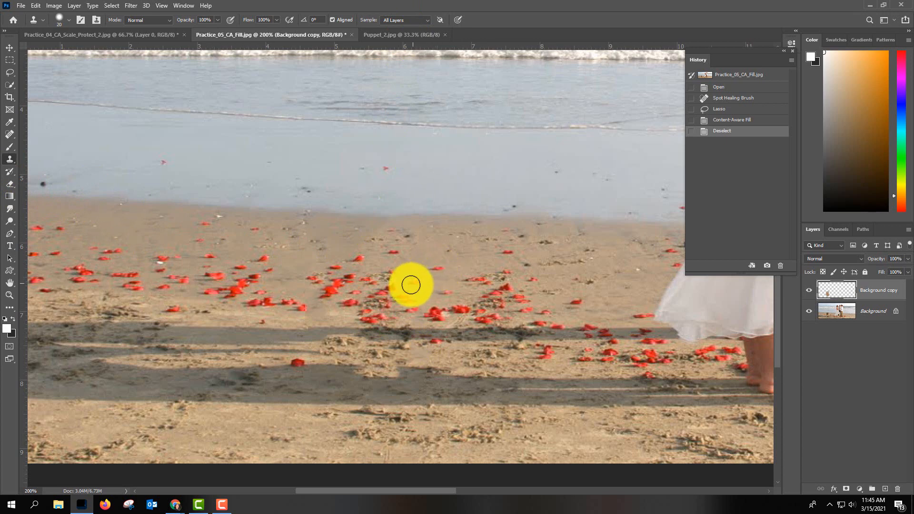
click(350, 320)
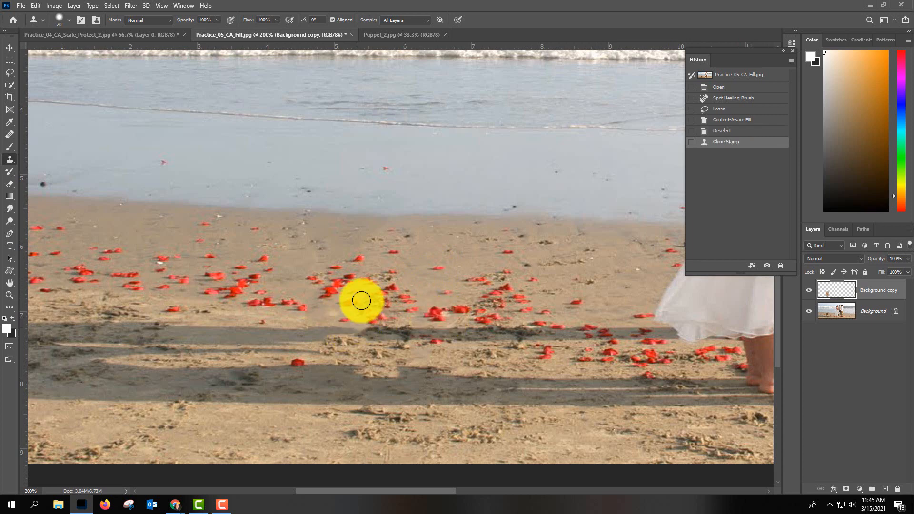
click(360, 258)
alt+click(360, 258)
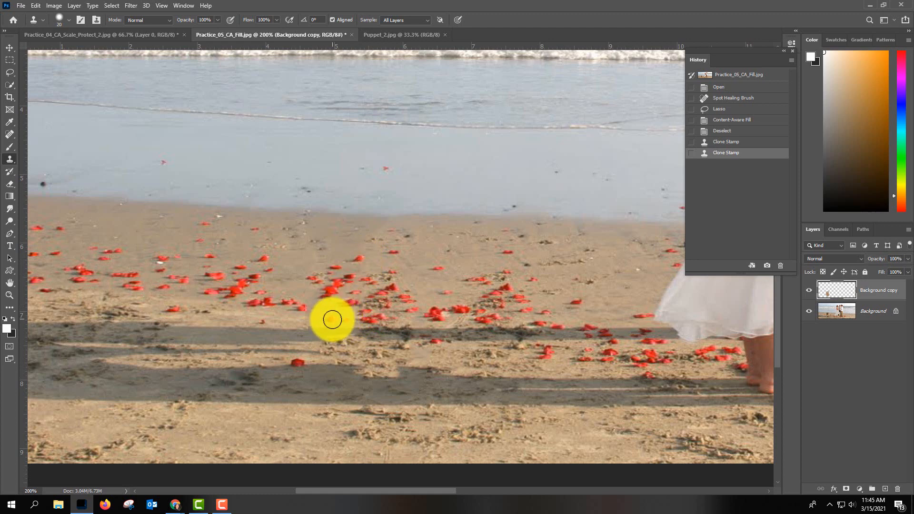
click(332, 320)
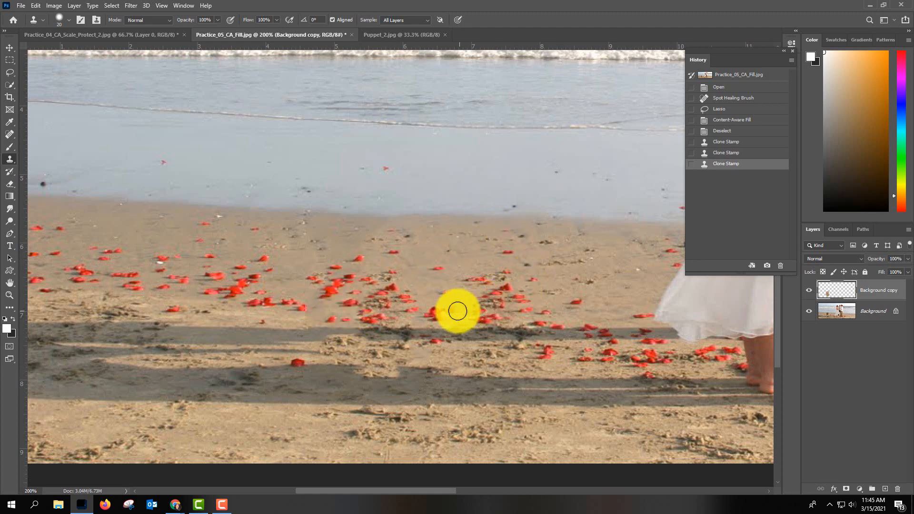
Retouch scattered spots among the red petals in and around the filled area with the Spot Healing Brush.
click(12, 130)
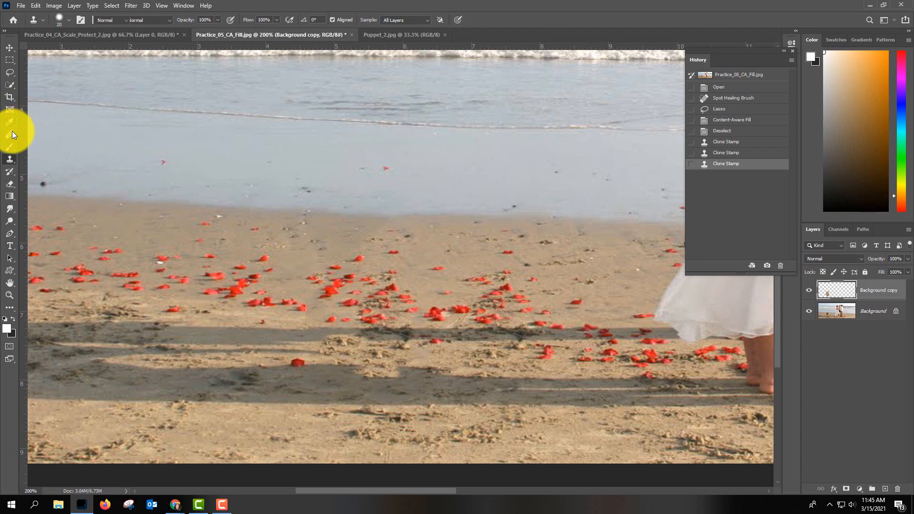
click(457, 305)
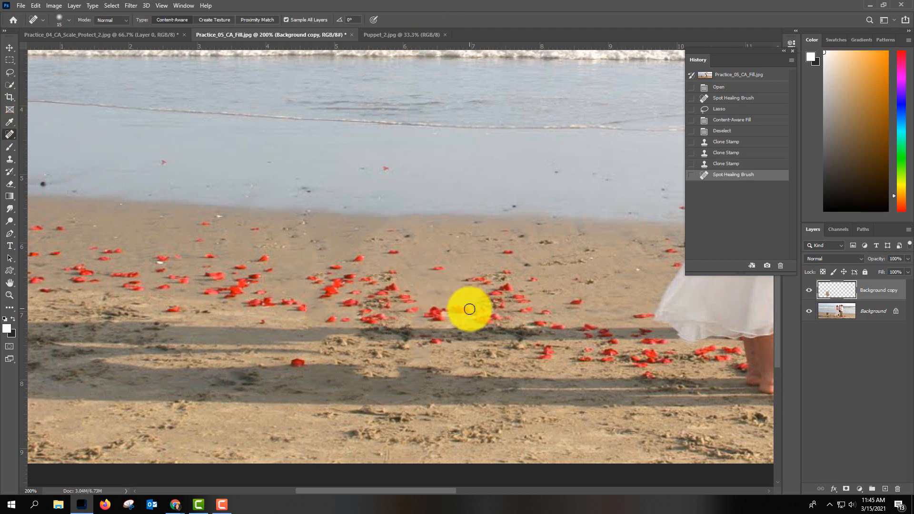
click(523, 310)
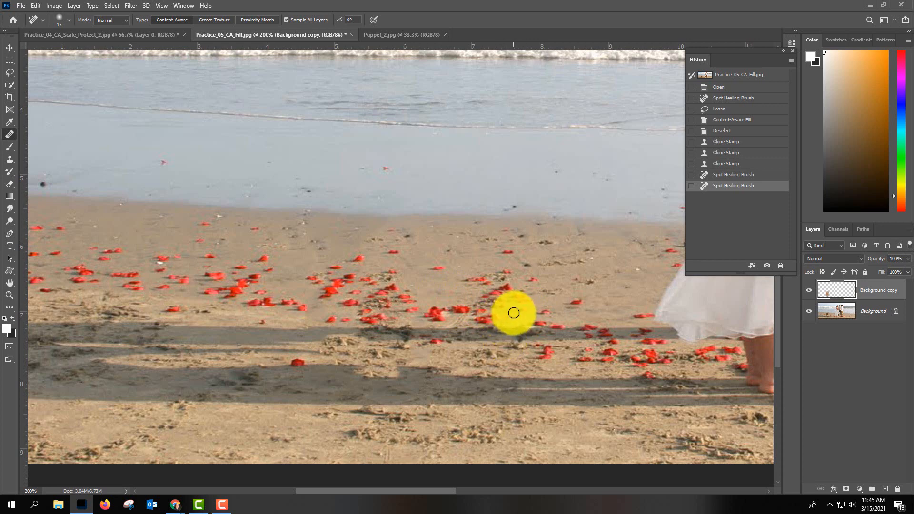
click(484, 303)
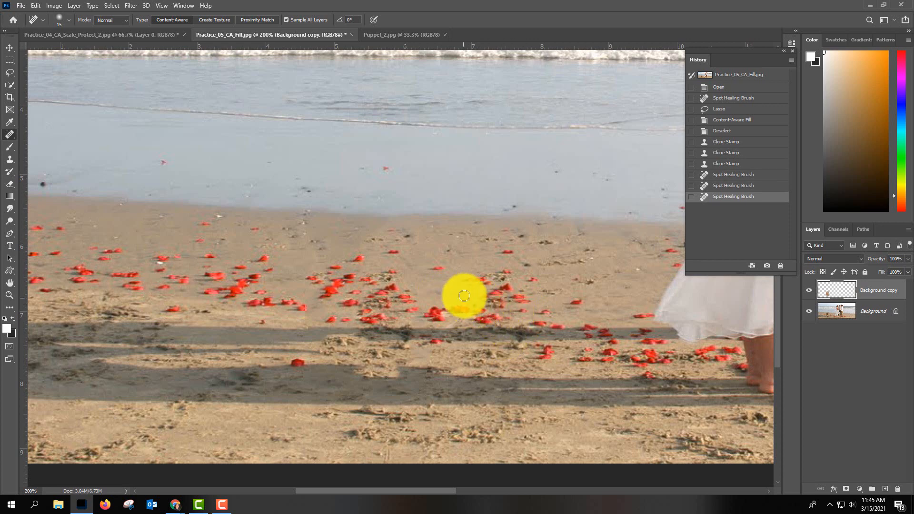
click(473, 304)
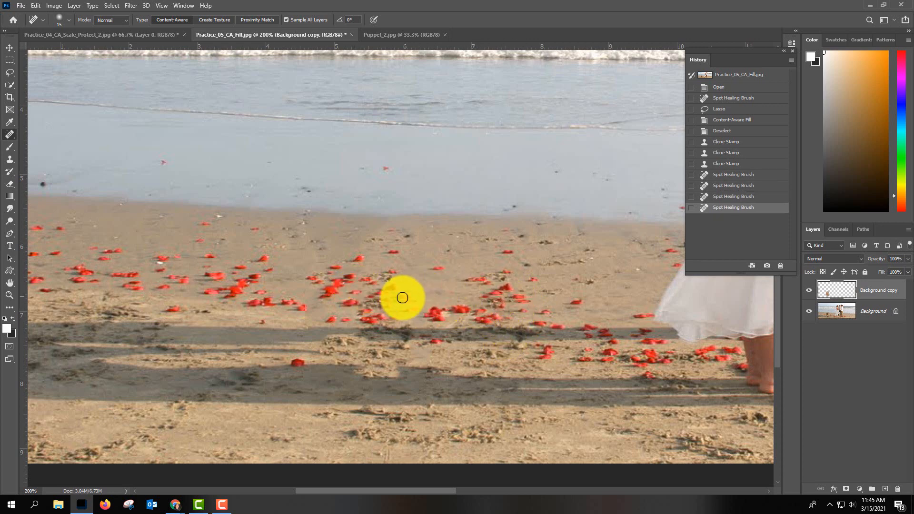
click(512, 289)
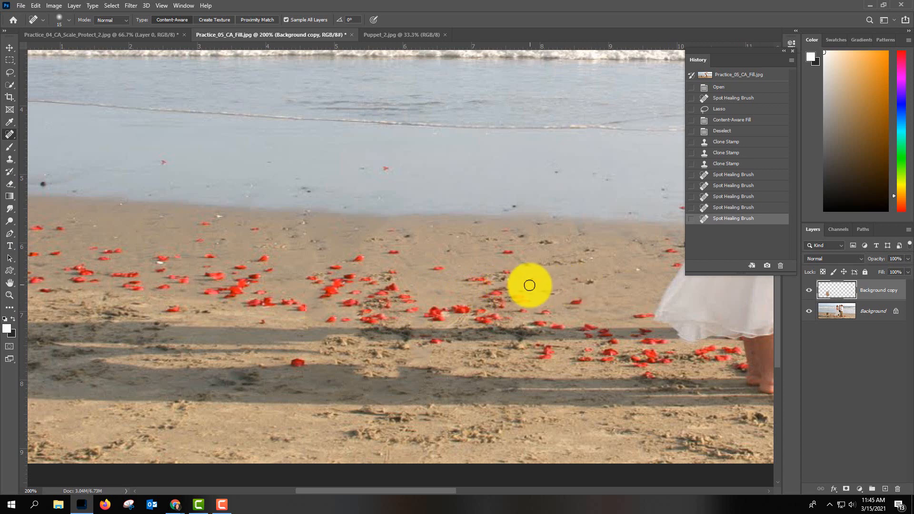
click(501, 290)
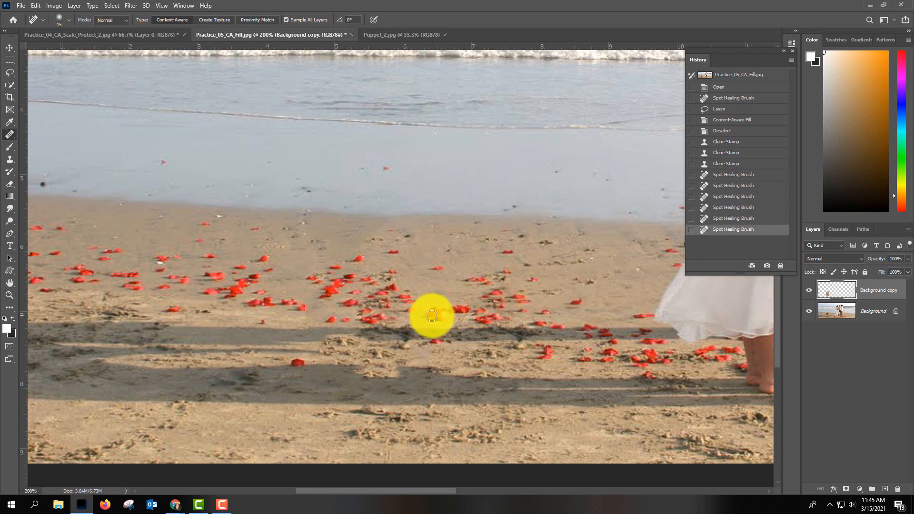
click(404, 296)
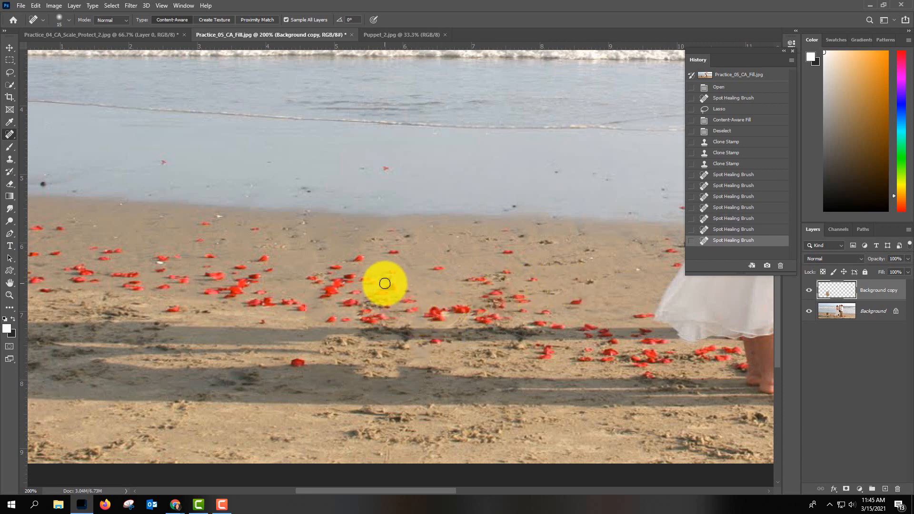
click(390, 306)
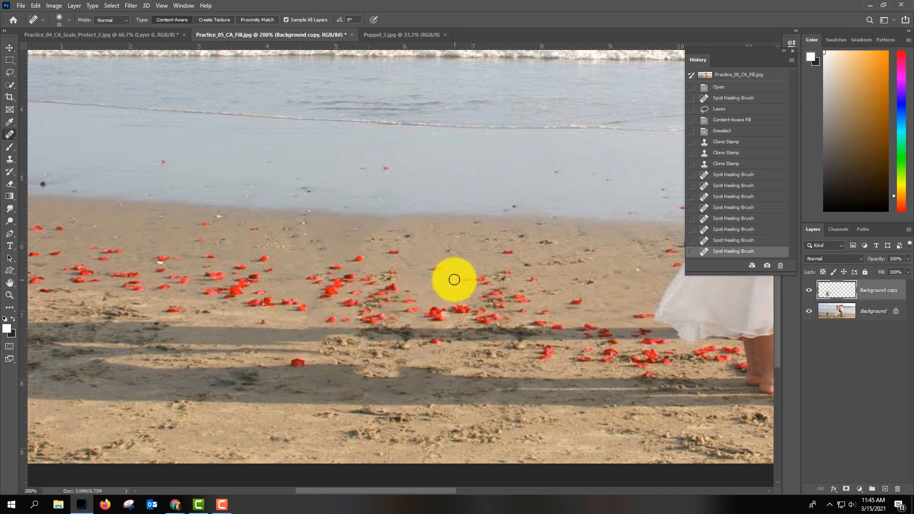
key(ctrl+minus)
key(ctrl+minus)
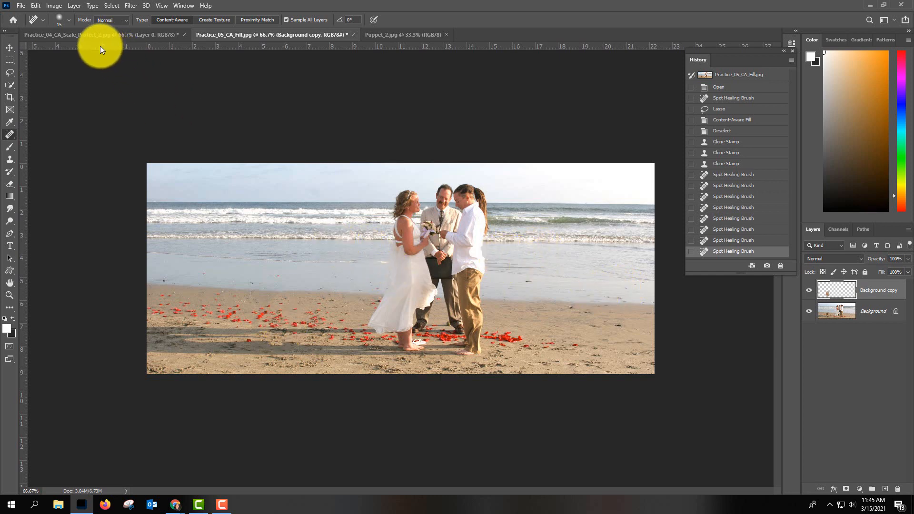
Open the image 03_Content Aware Fill.jpg from the Challenge 4_Content Aware Scale-Fill folder.
click(19, 7)
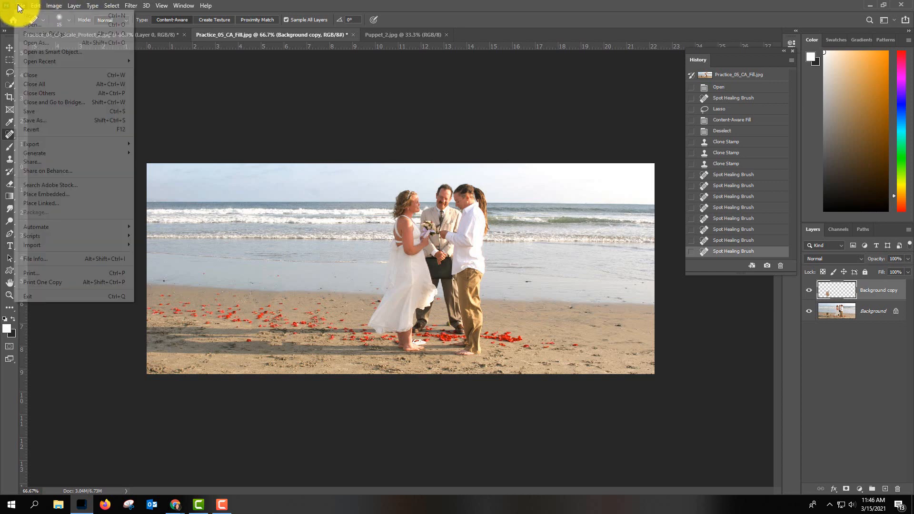
click(33, 25)
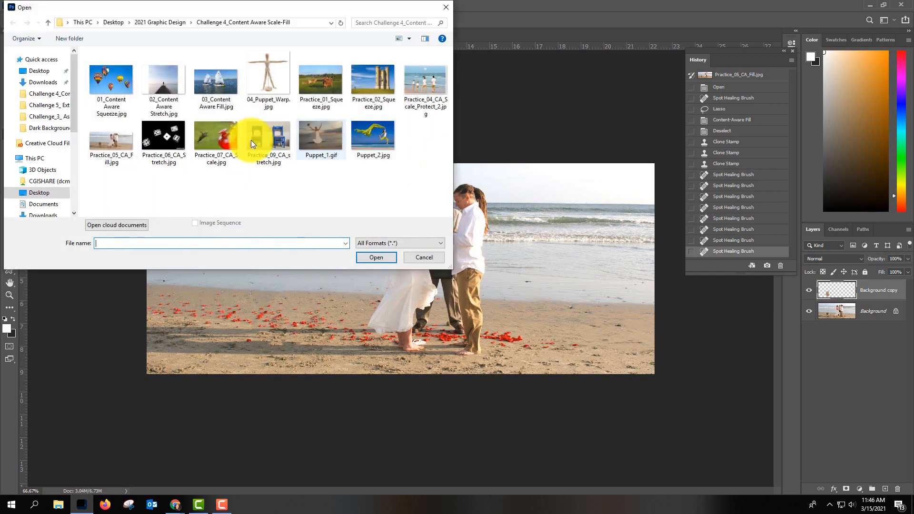
click(213, 82)
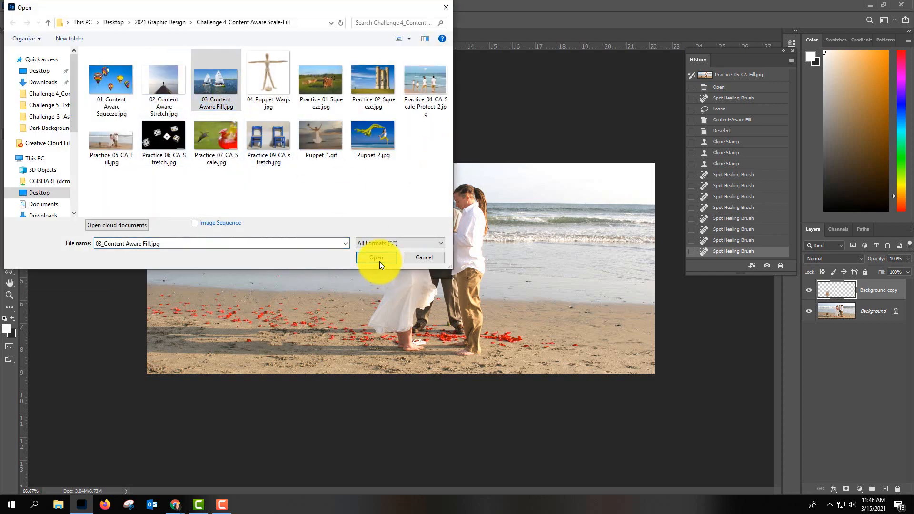
click(377, 258)
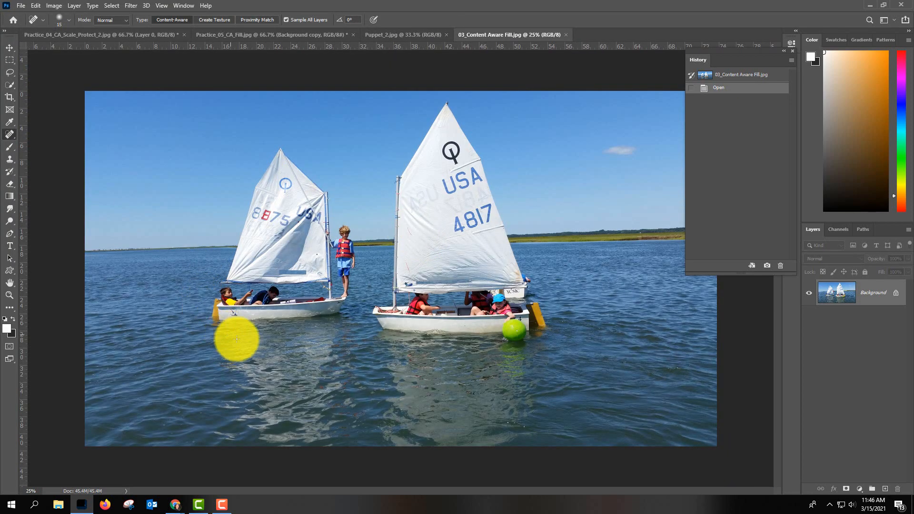